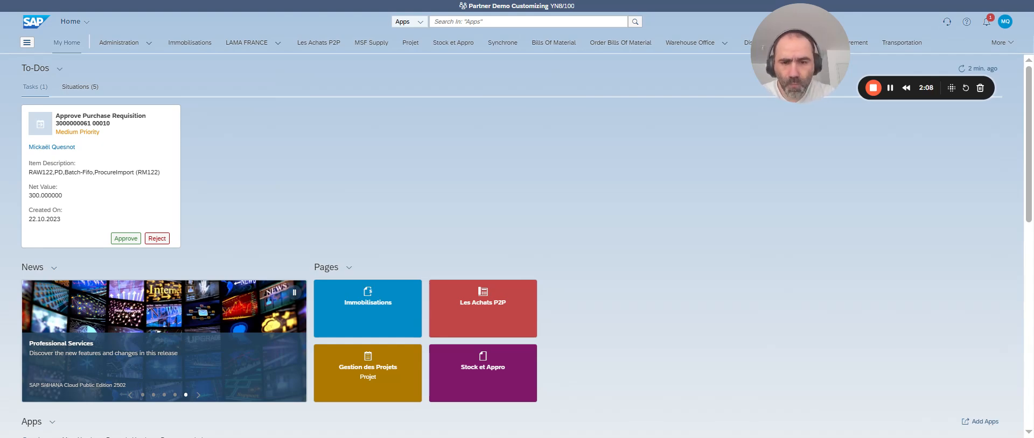
Find and open the Transfer Stock - In-Plant app.
click(467, 22)
text(Transfer Stock - In-Plant)
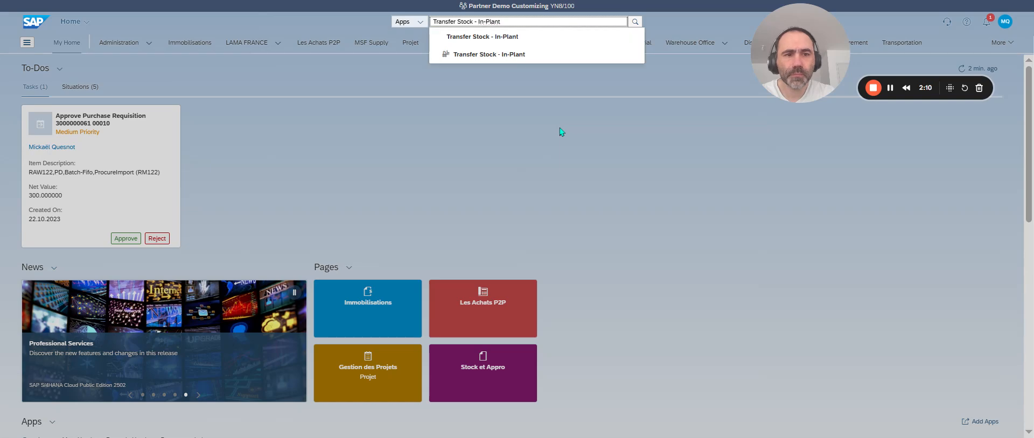
click(536, 59)
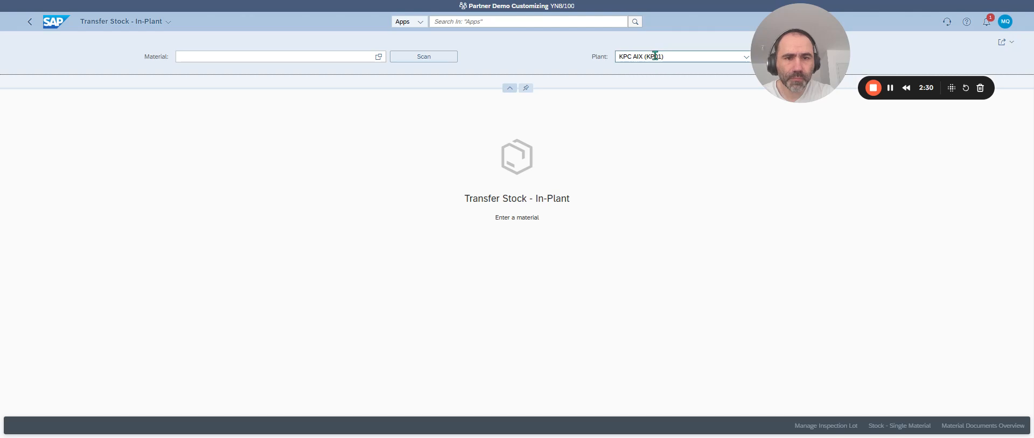
Load the stock overview of material AC_MATERIAL for plant KPC AIX (KP01).
click(713, 55)
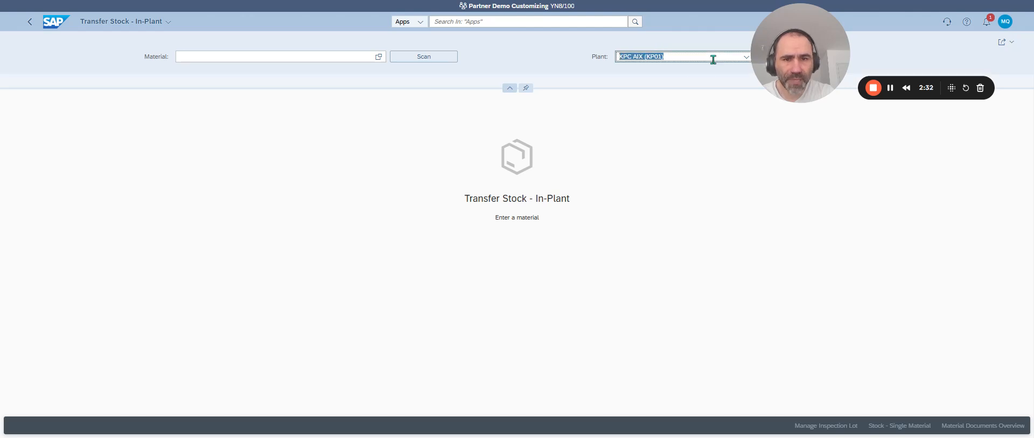
click(342, 52)
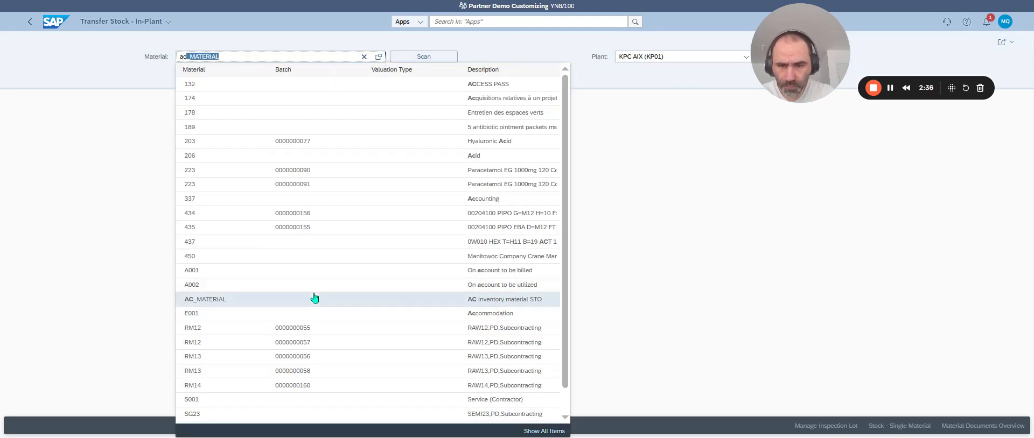
click(318, 306)
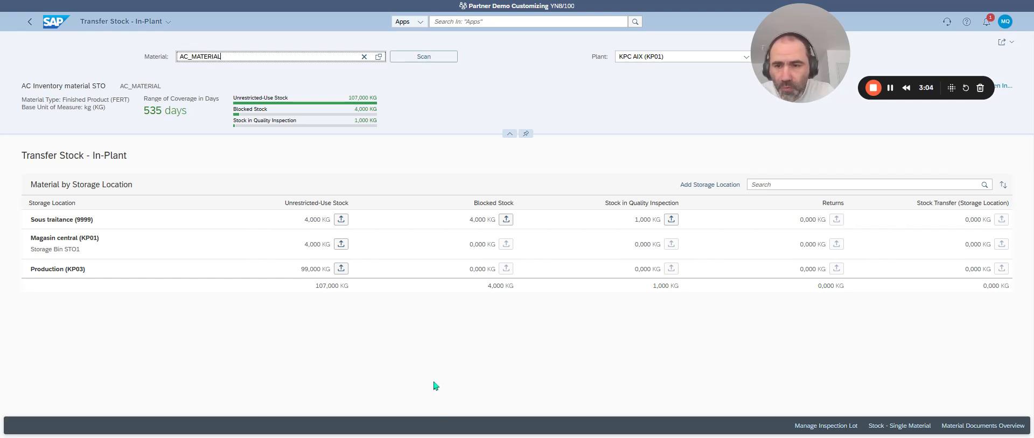
click(342, 269)
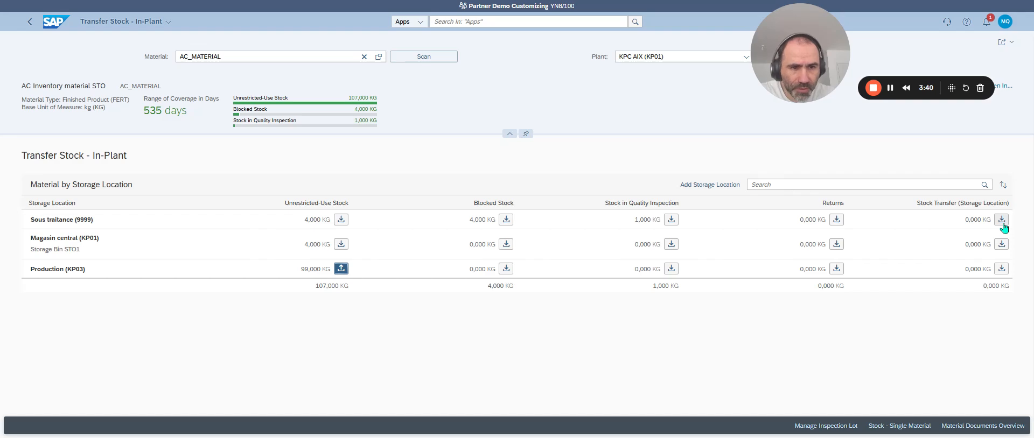
click(1001, 222)
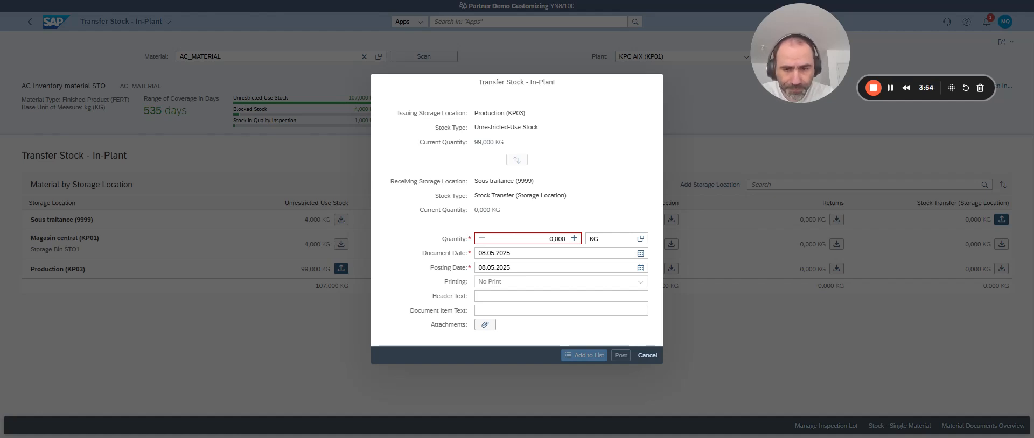
click(567, 371)
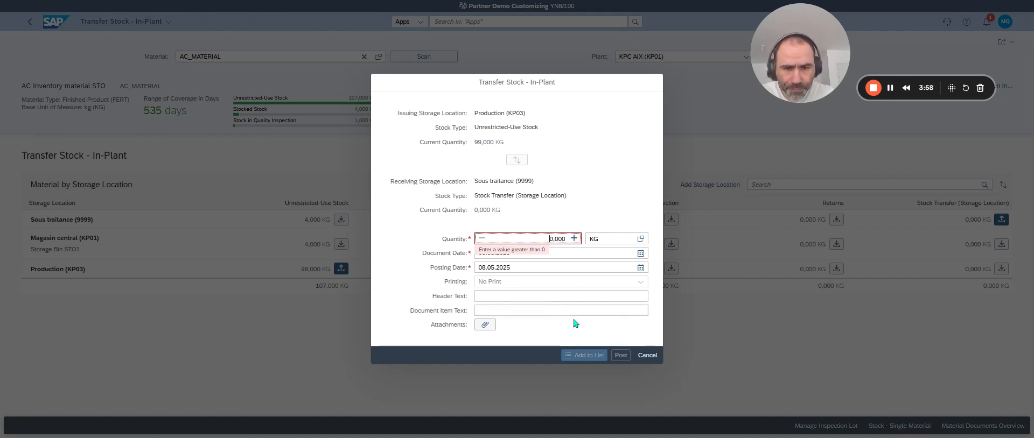
click(646, 356)
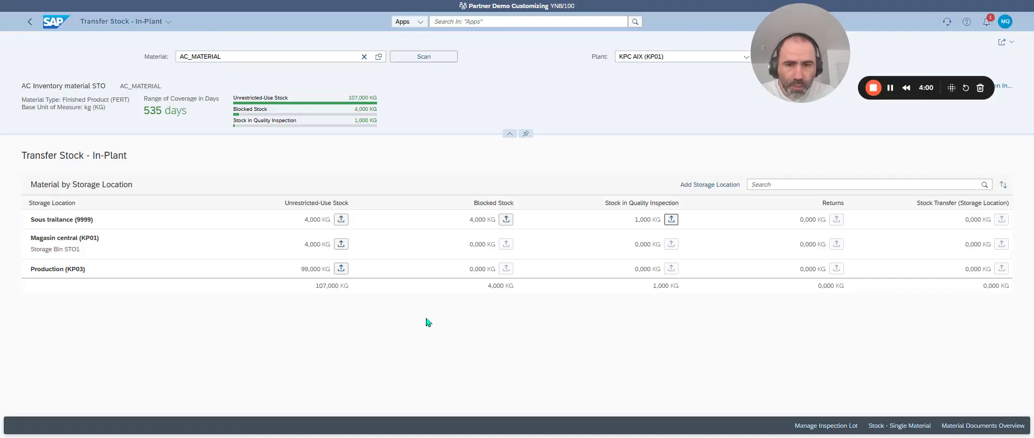
click(341, 268)
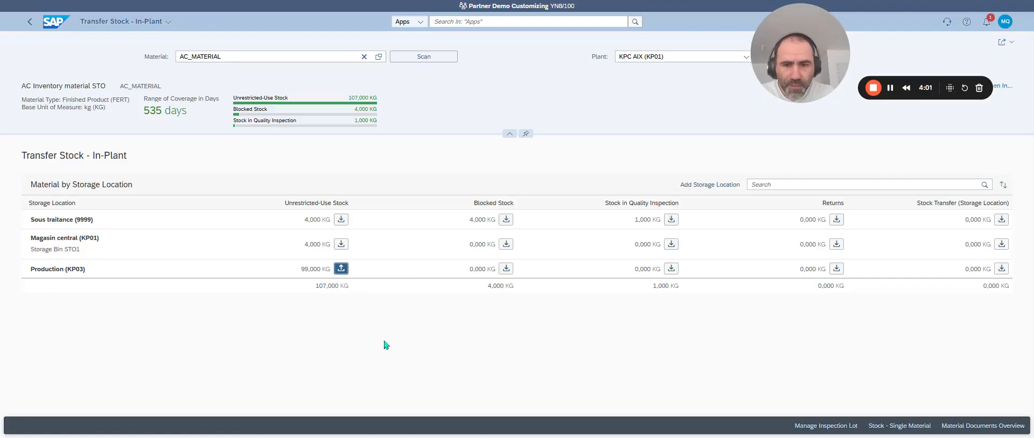
click(1002, 269)
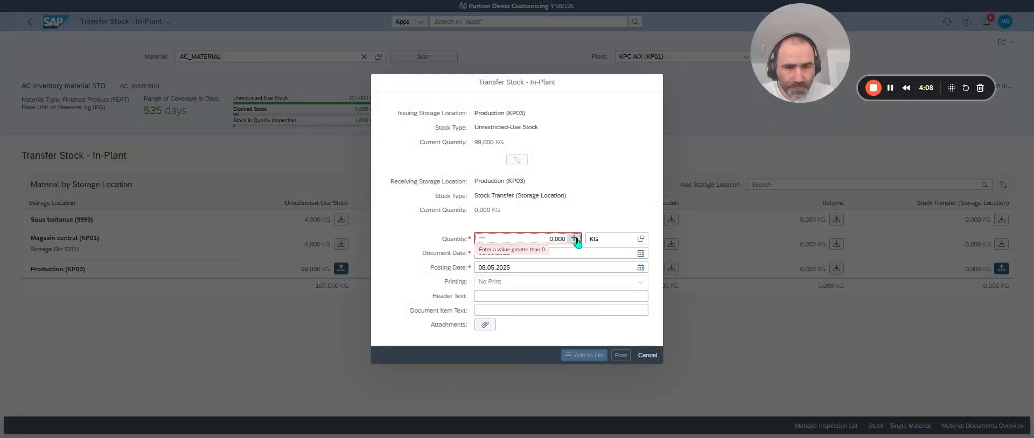
click(648, 356)
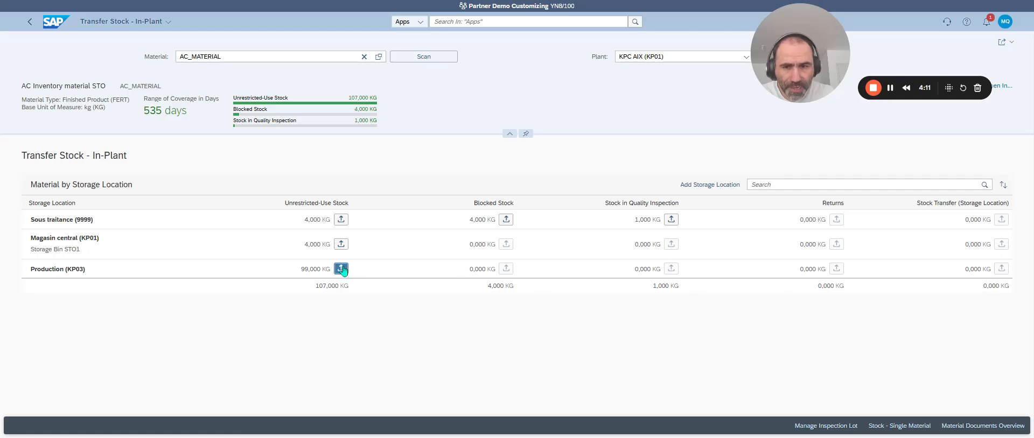
Post a transfer of 1 KG within Production (KP03) from Unrestricted-Use Stock to Stock Transfer (Storage Location).
click(341, 268)
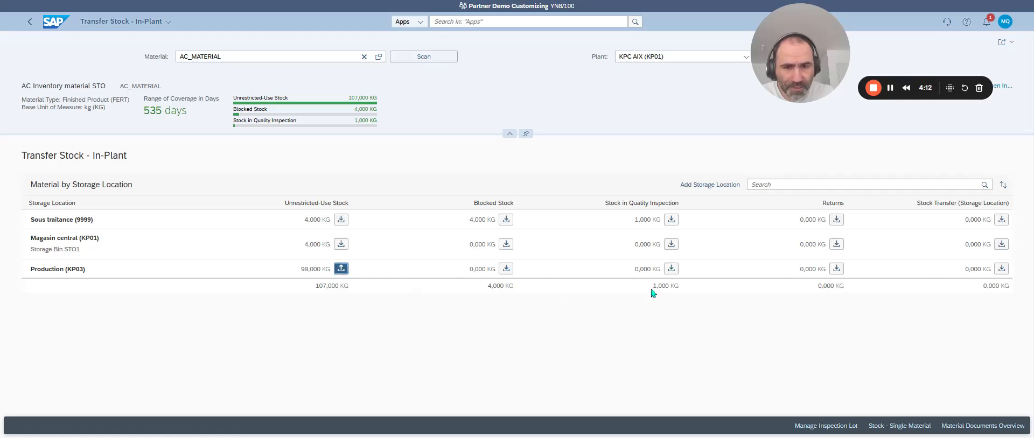
click(1001, 273)
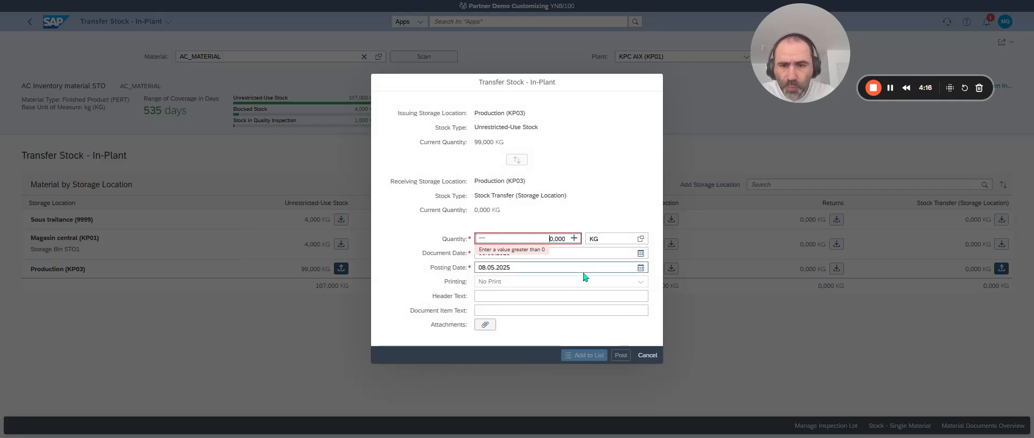
click(593, 431)
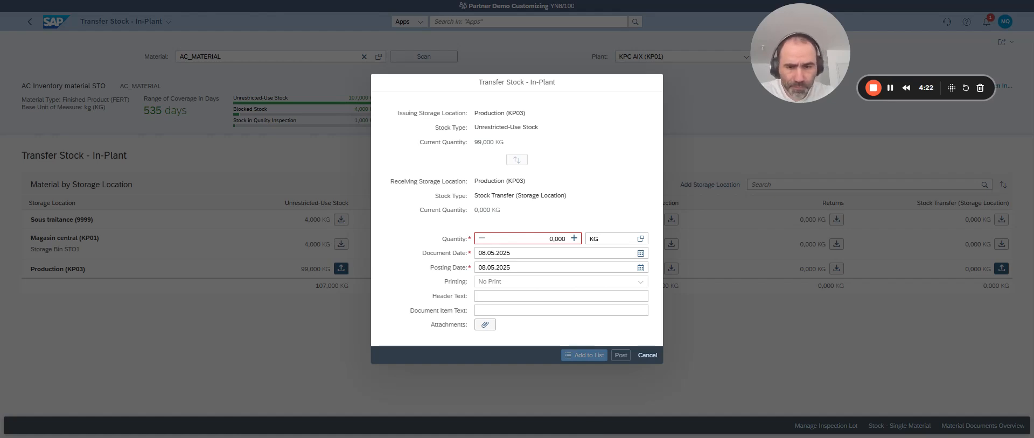
click(575, 239)
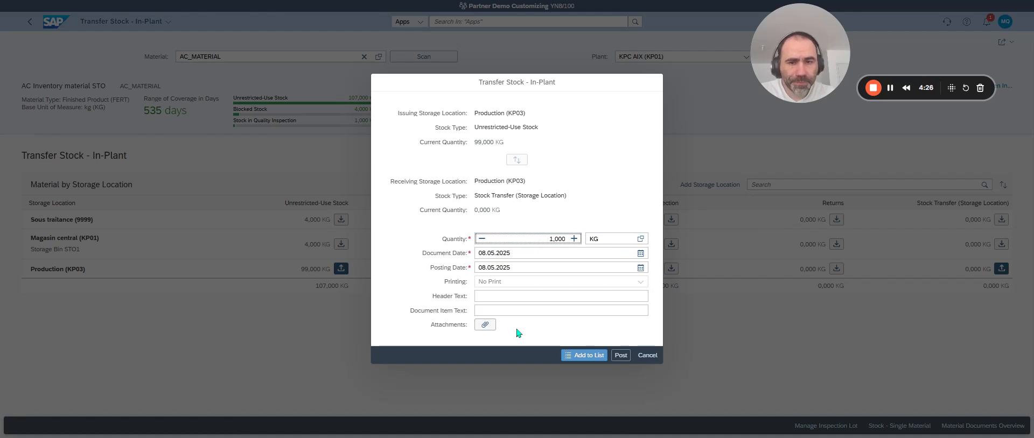
click(563, 437)
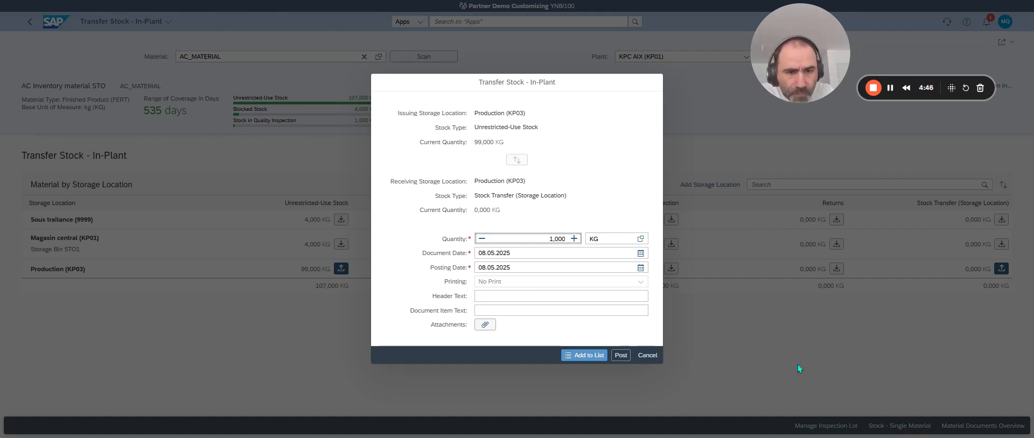
click(620, 355)
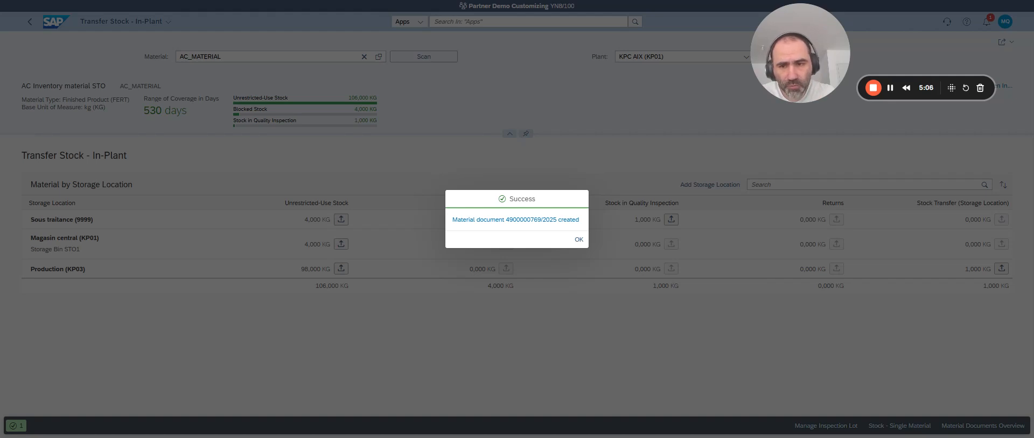
click(579, 240)
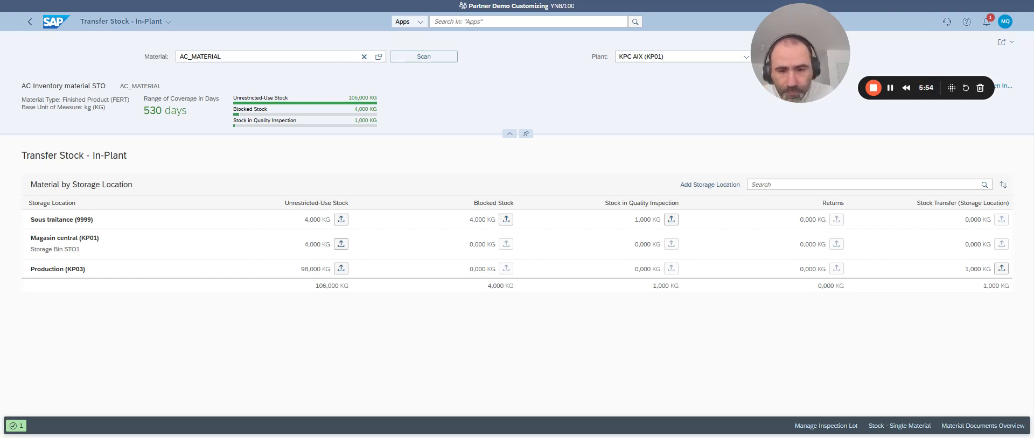
Post a transfer of 1 KG from the Stock Transfer quantity of Production (KP03) to Unrestricted-Use Stock at Sous traitance (9999).
click(1001, 270)
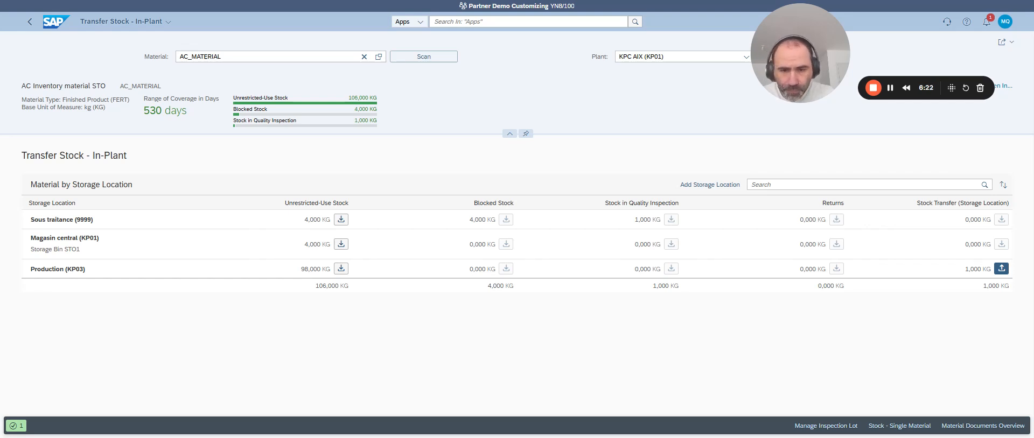
click(341, 220)
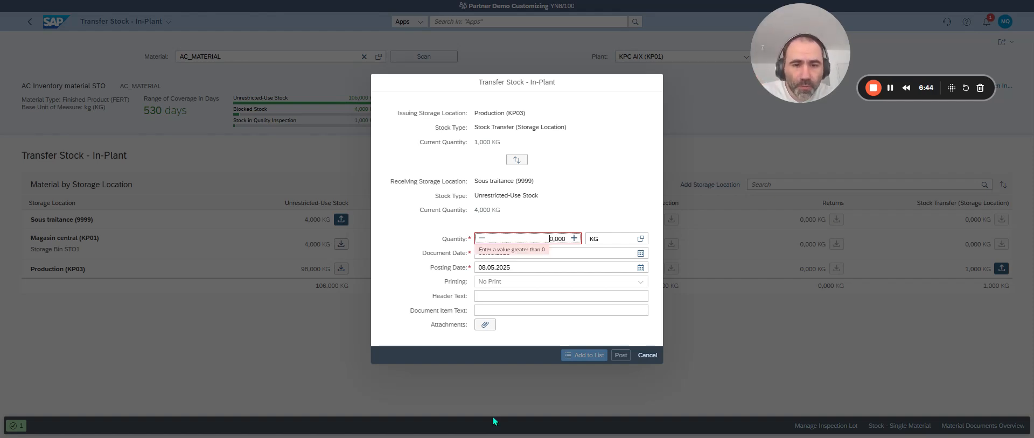
click(573, 239)
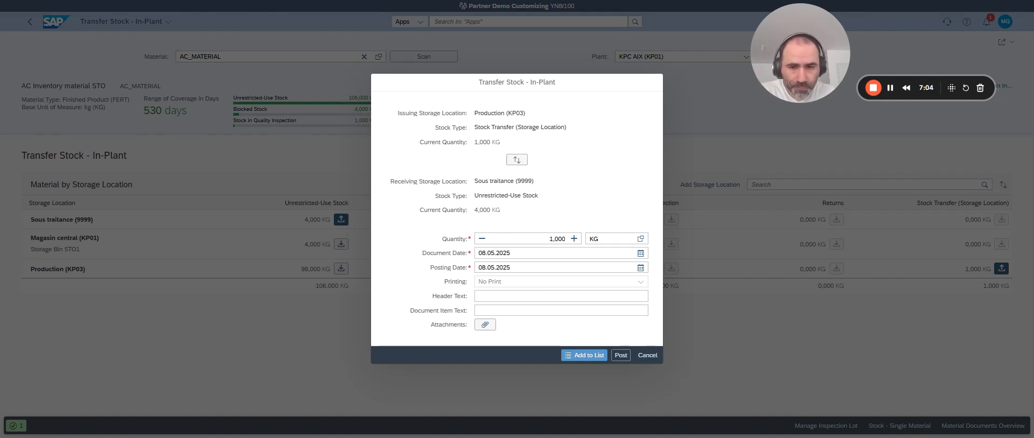
click(622, 353)
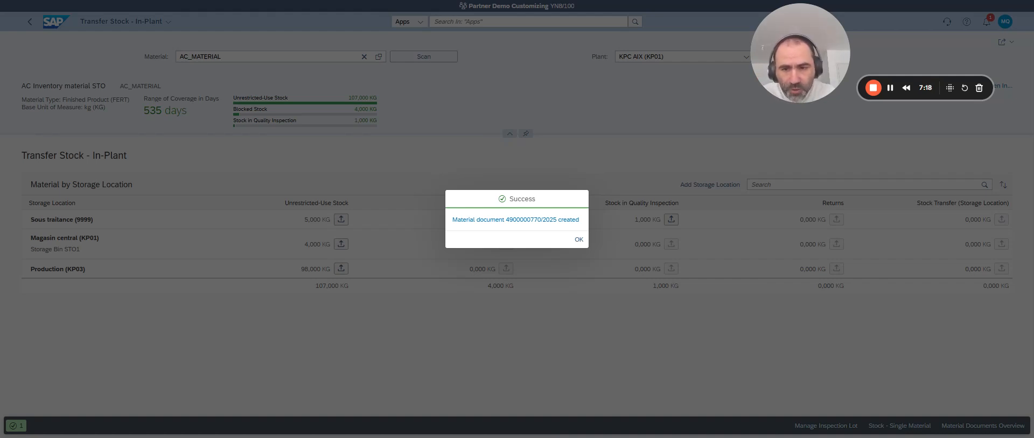
click(578, 240)
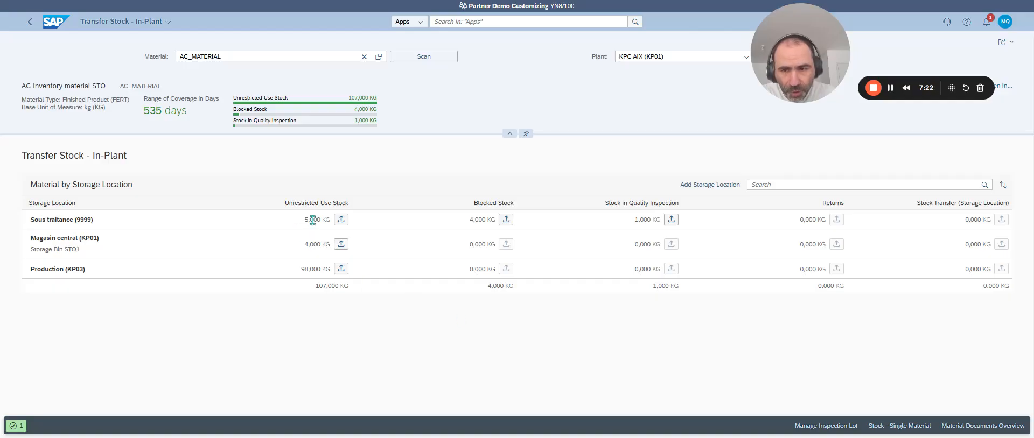
double_click(312, 220)
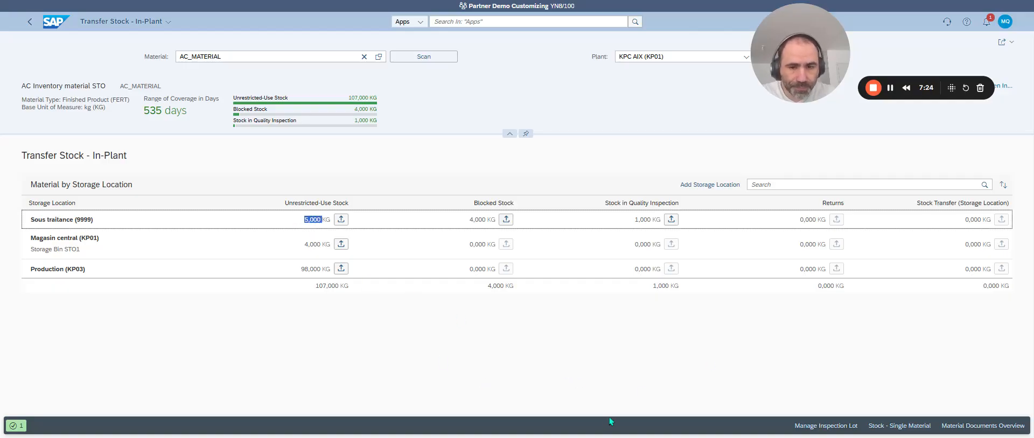
click(582, 437)
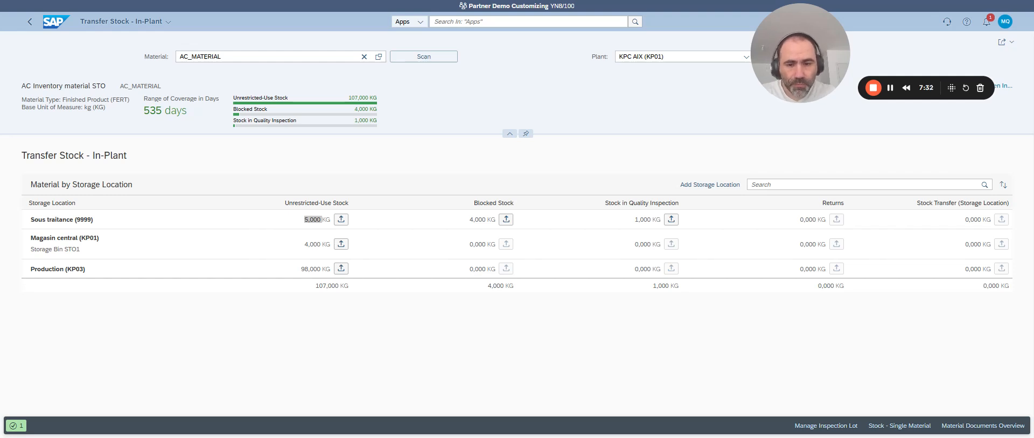
click(486, 427)
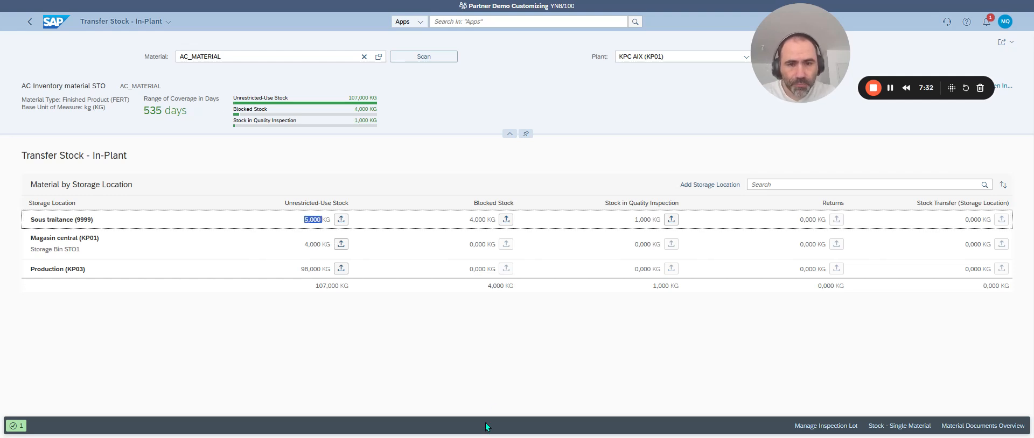
Post a transfer of 2 KG within Production (KP03) from Unrestricted-Use Stock to Stock Transfer (Storage Location).
click(341, 269)
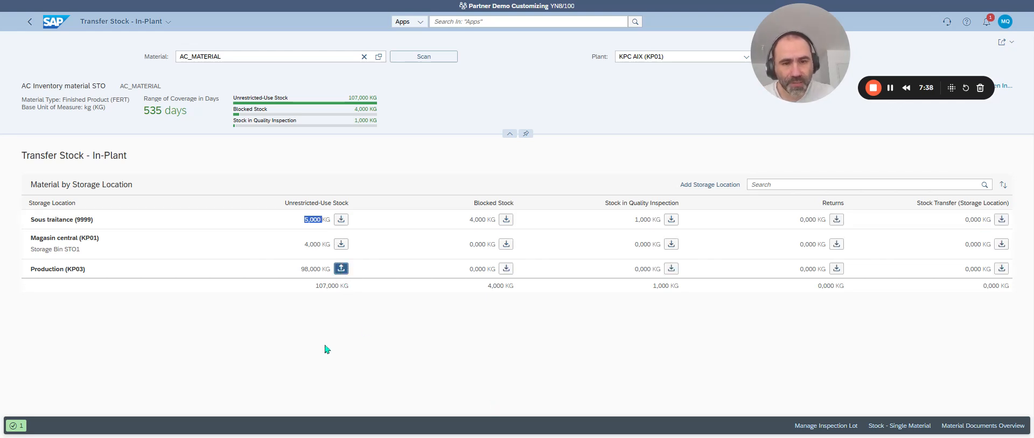
click(1001, 268)
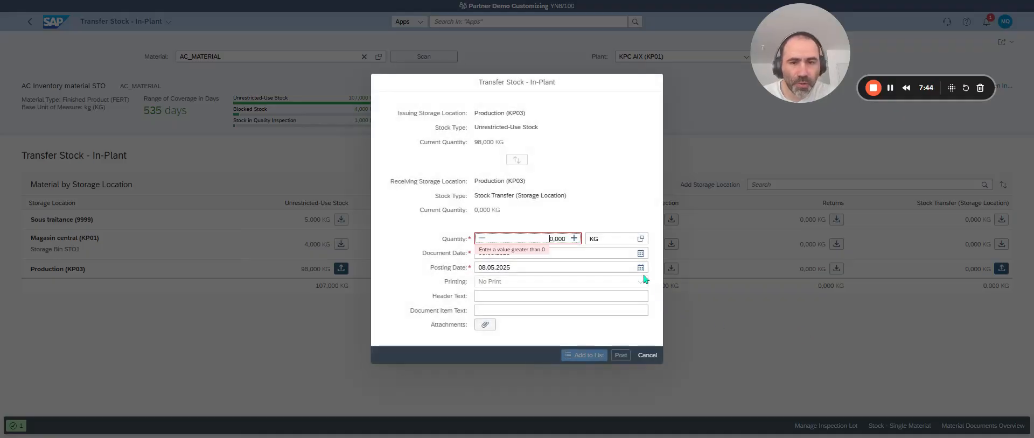
click(574, 239)
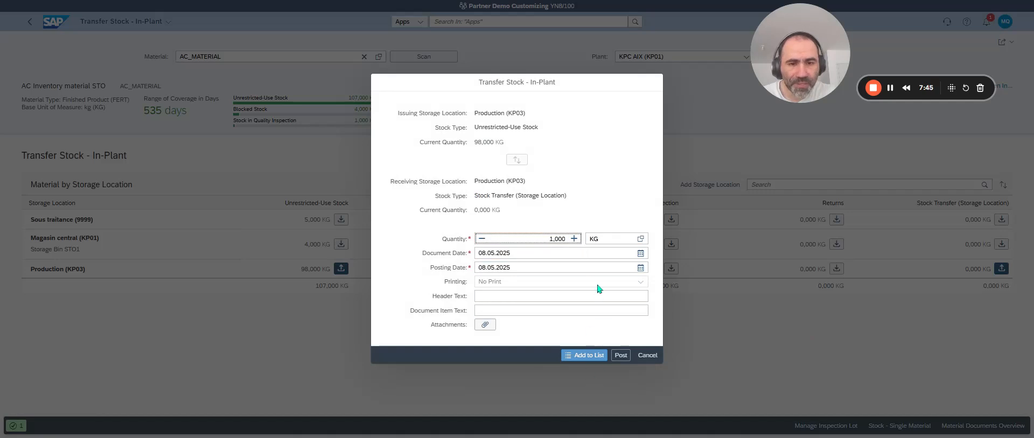
click(574, 239)
click(619, 356)
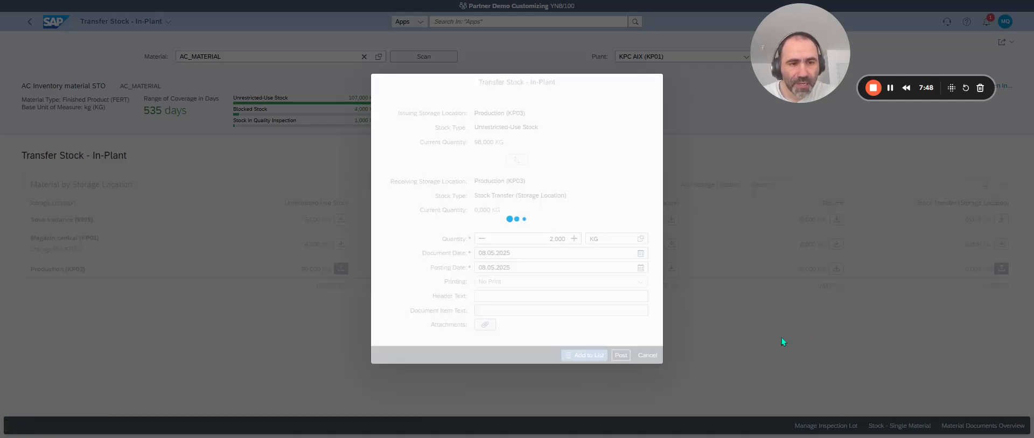
click(579, 240)
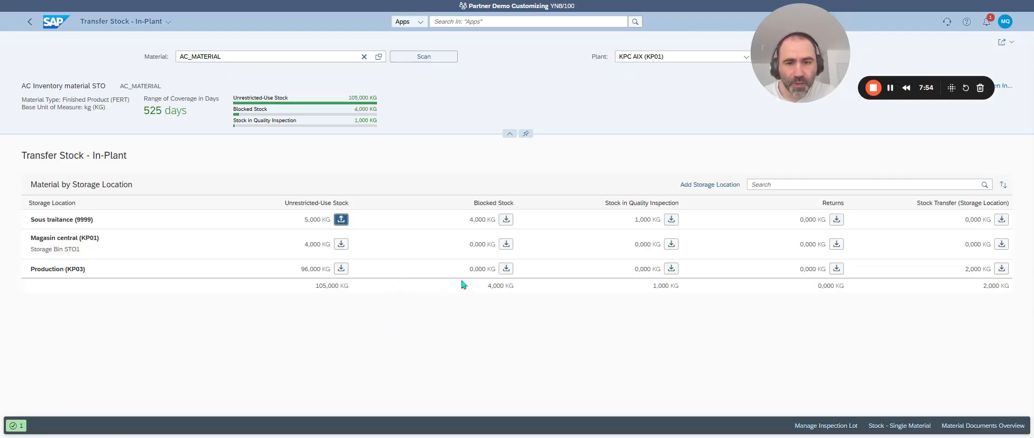
Post a transfer of 1 KG from the Stock Transfer quantity of Production (KP03) to Unrestricted-Use Stock at Sous traitance (9999).
click(342, 219)
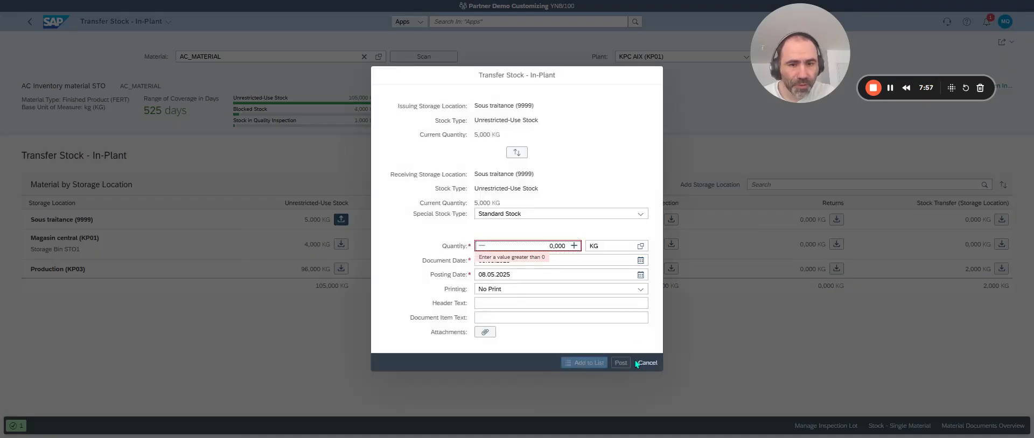
click(645, 362)
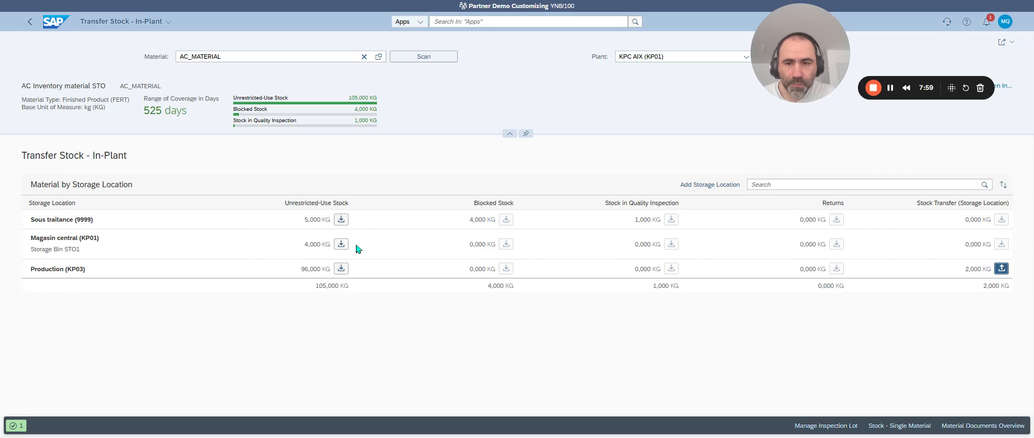
click(341, 219)
click(573, 238)
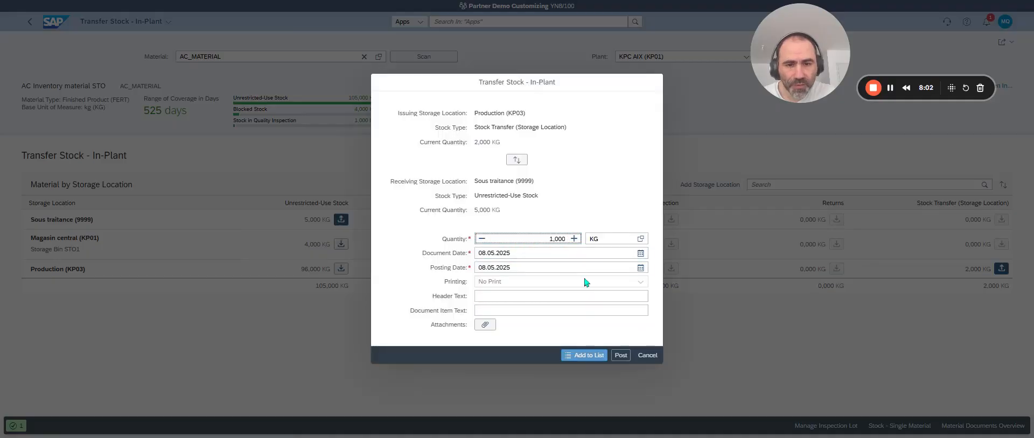
click(589, 356)
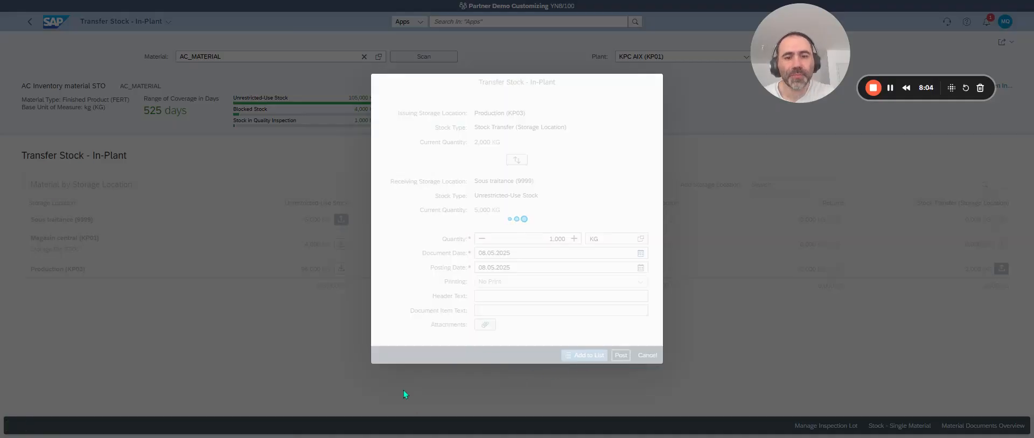
click(572, 242)
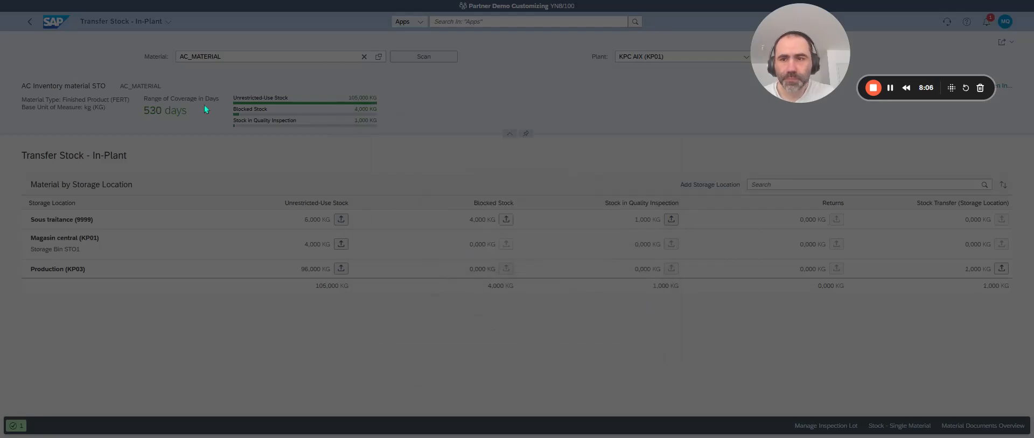
Return to the home page, search the apps for "transit" and open Display Stock in Transit.
click(56, 22)
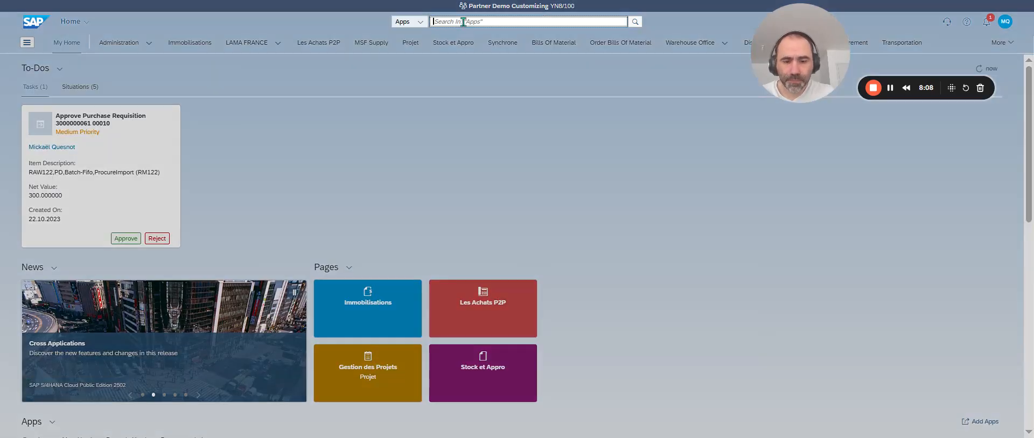
click(463, 21)
text(m)
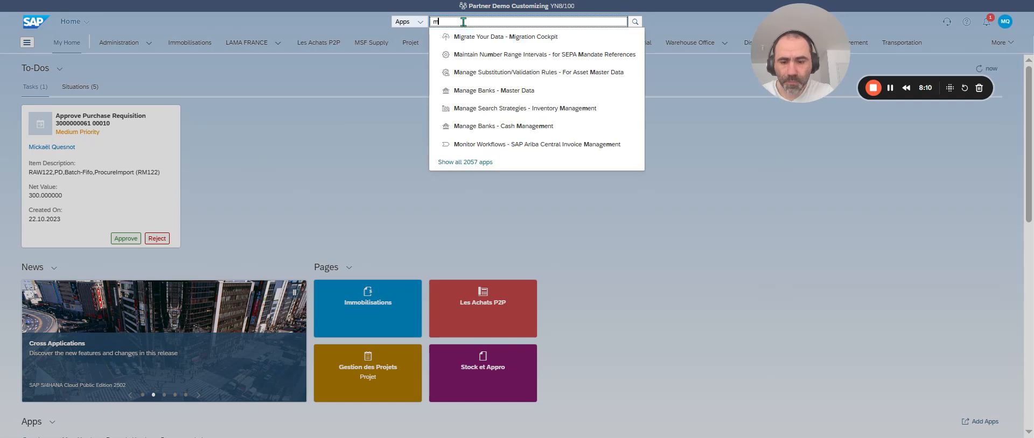
key(BackSpace)
text(transit)
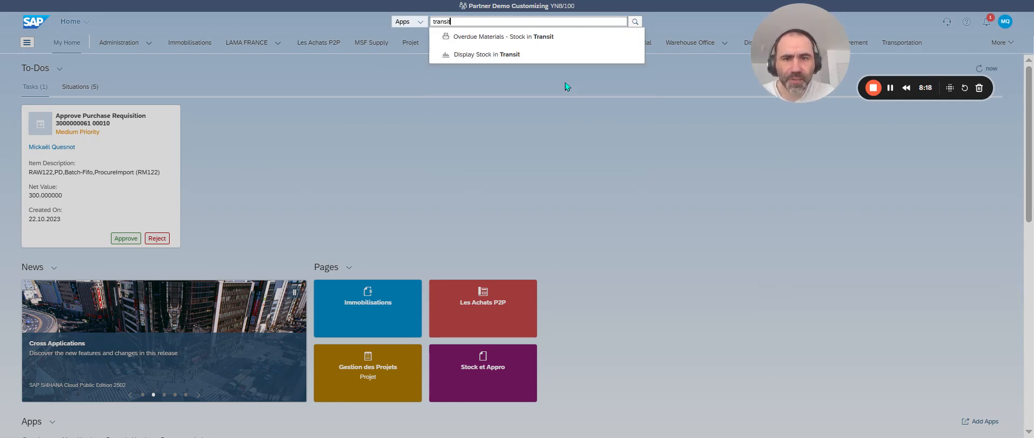
click(511, 56)
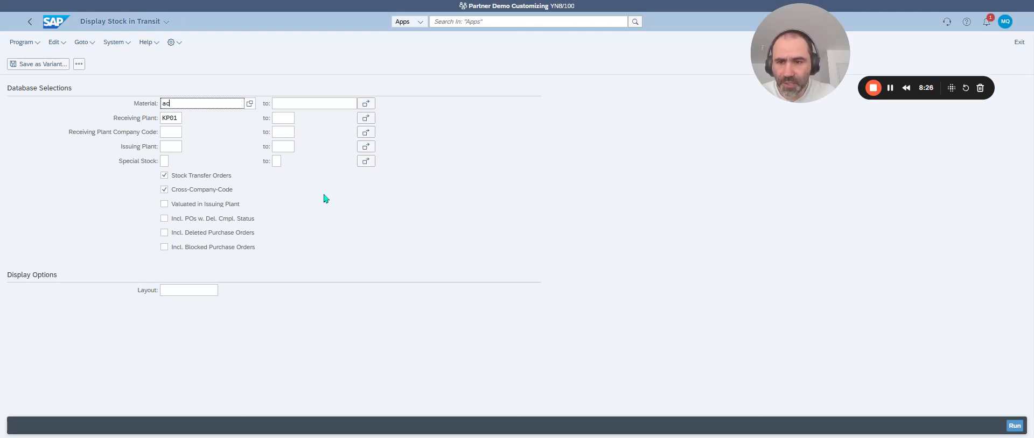
Run the report for AC_MATERIAL in receiving plant KP01, including stock valuated in the issuing plant and delivery-completed, deleted and blocked purchase orders.
click(237, 206)
click(238, 220)
click(242, 233)
click(244, 247)
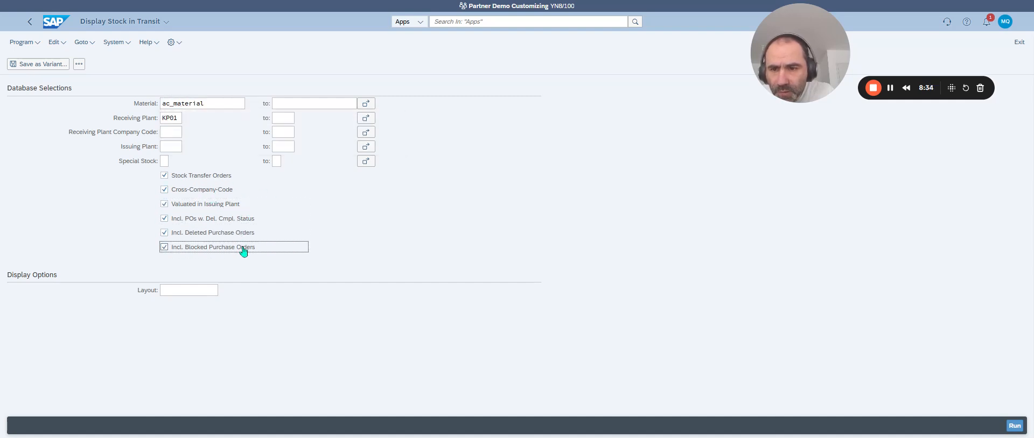
click(1014, 426)
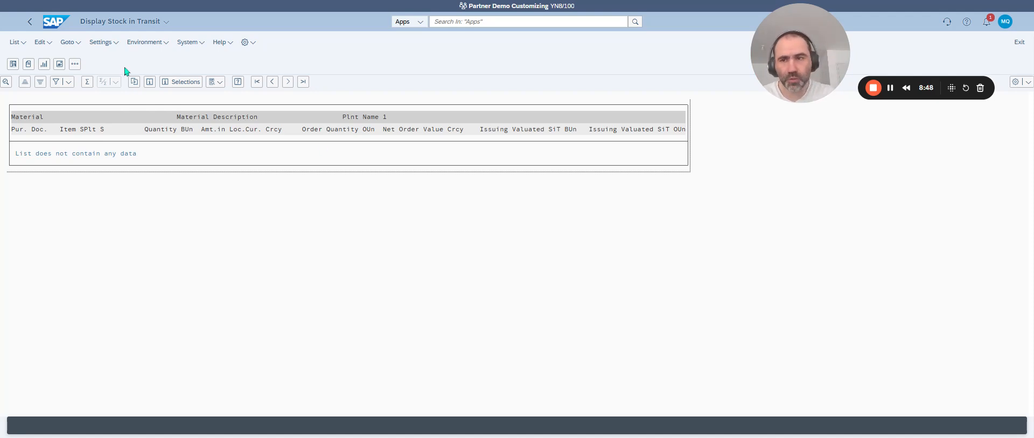
Leave the report results, search the apps for "transit" and open Overdue Materials - Stock in Transit.
click(30, 22)
click(450, 23)
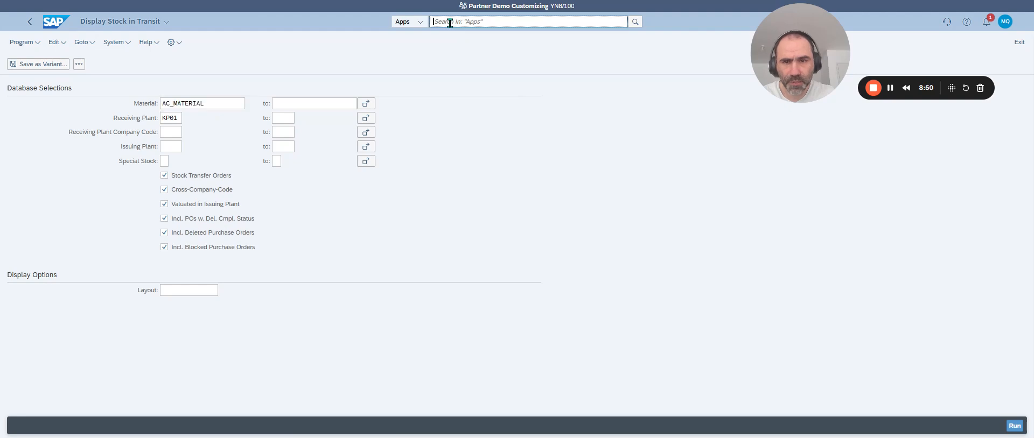
text(transit)
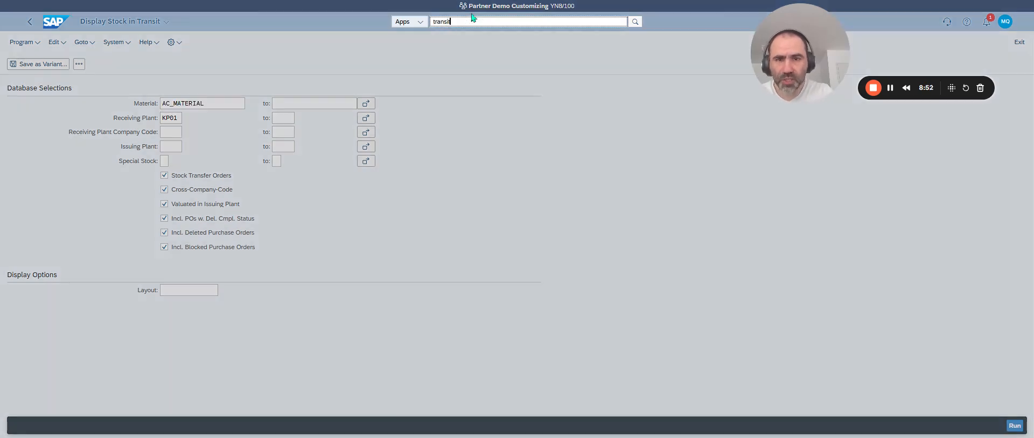
click(547, 49)
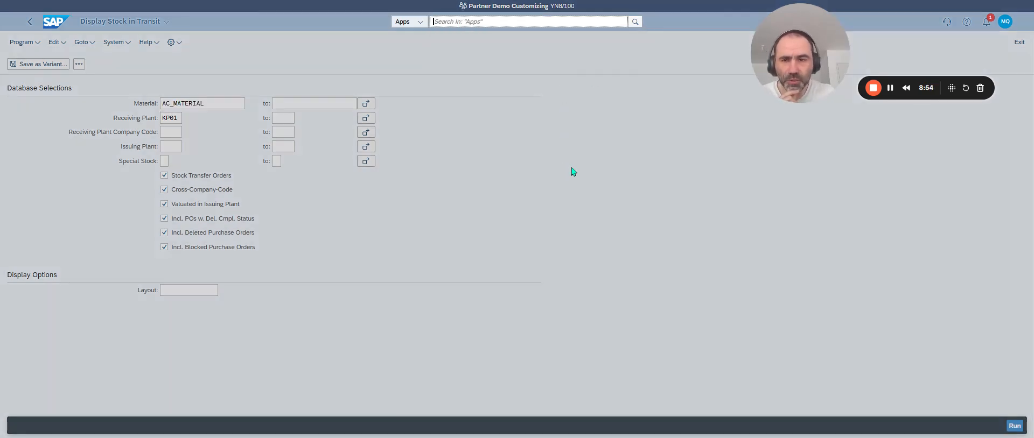
key(F8)
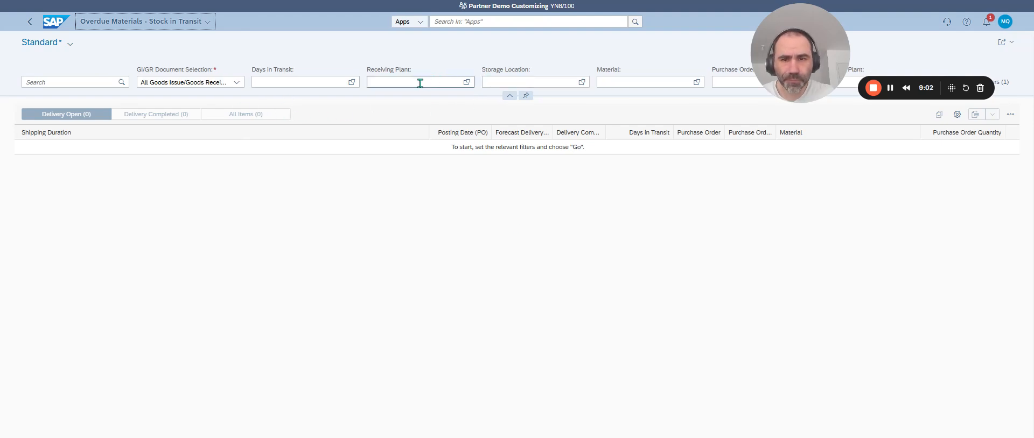
Filter the overdue stock in transit by material AC_MATERIAL and list the matching items.
click(600, 82)
text(ac_MATERIAL)
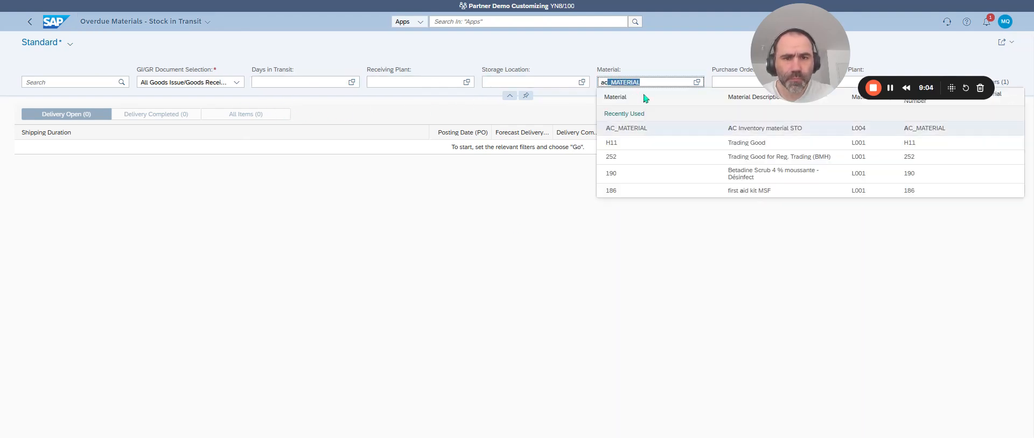
key(Return)
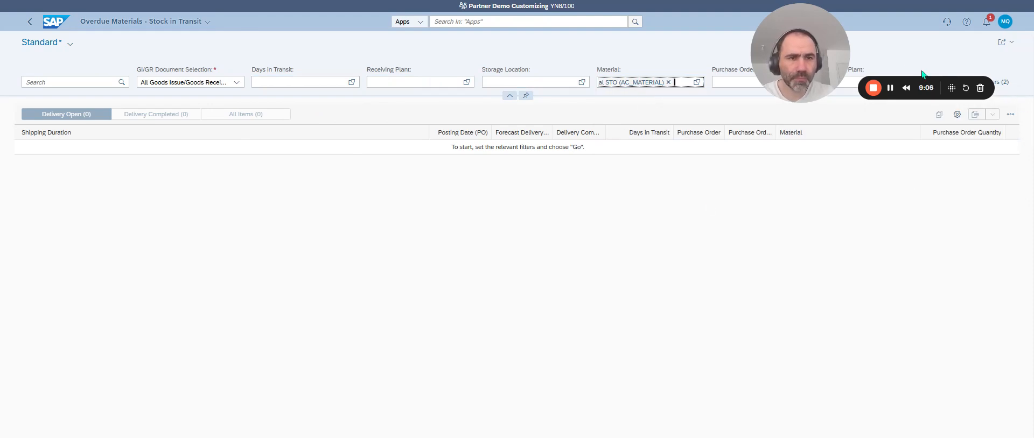
drag(815, 24, 871, 135)
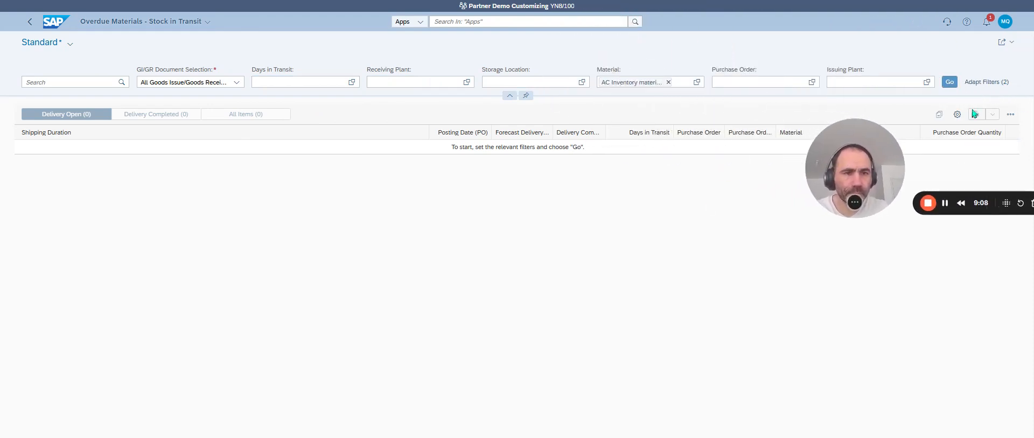
click(949, 82)
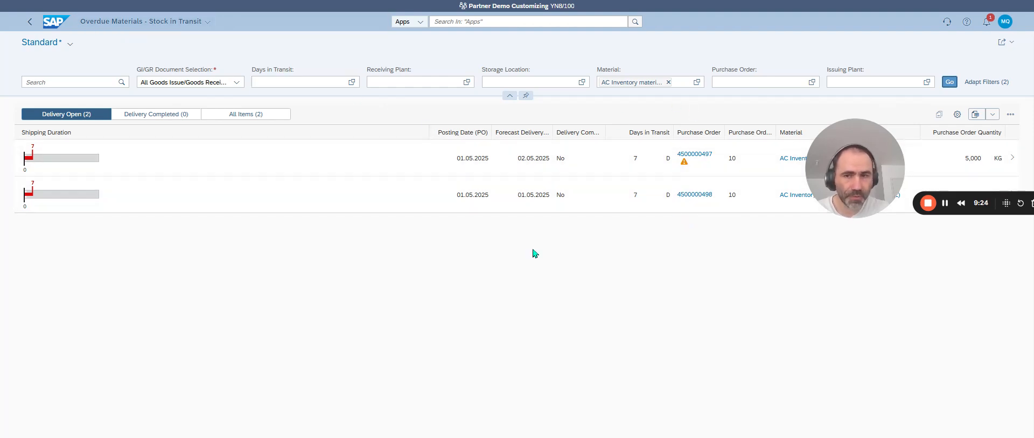
Return to the home page, search the apps for "transfer" and open Transfer Stock - In-Plant.
click(54, 21)
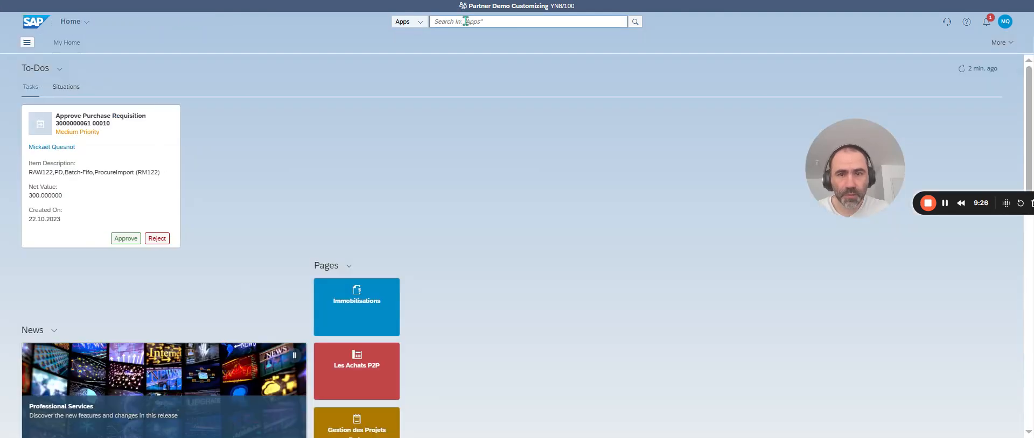
click(465, 22)
text(transfer)
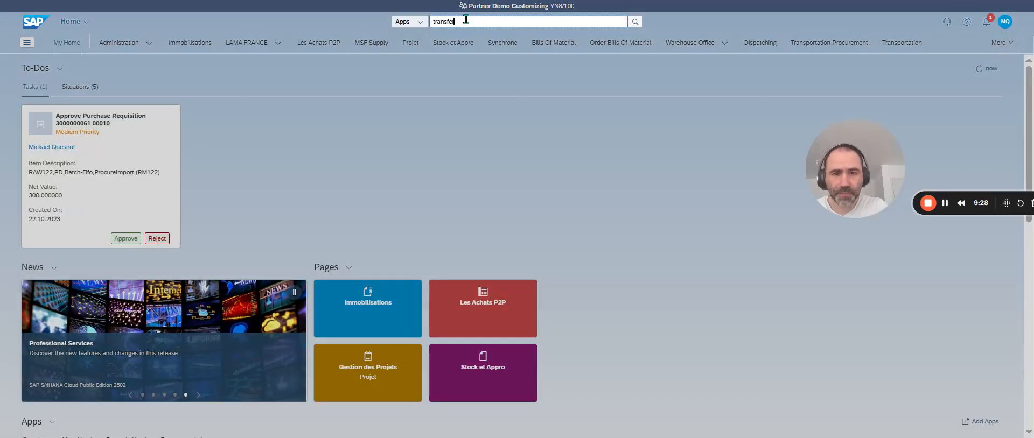
click(498, 40)
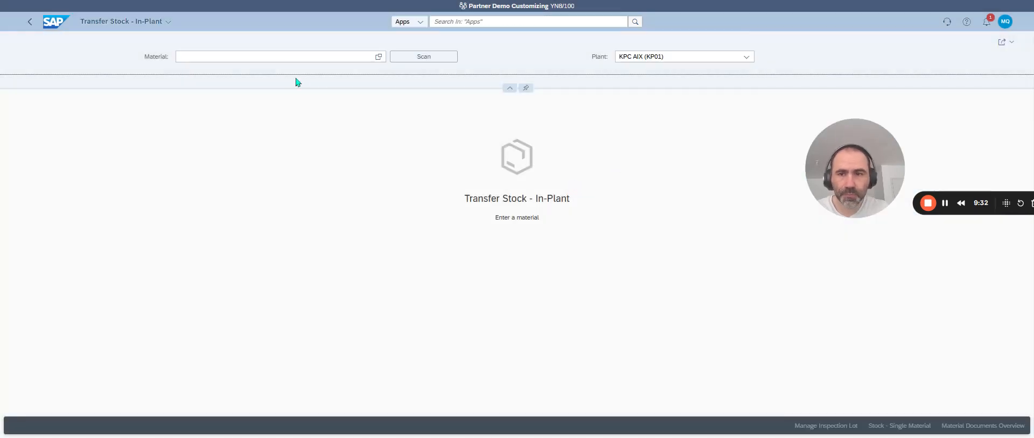
Load the stock overview of AC_MATERIAL for plant KPC AIX (KP01) and highlight the Stock Transfer (Storage Location) column heading.
click(279, 56)
text(ac_MATERIAL)
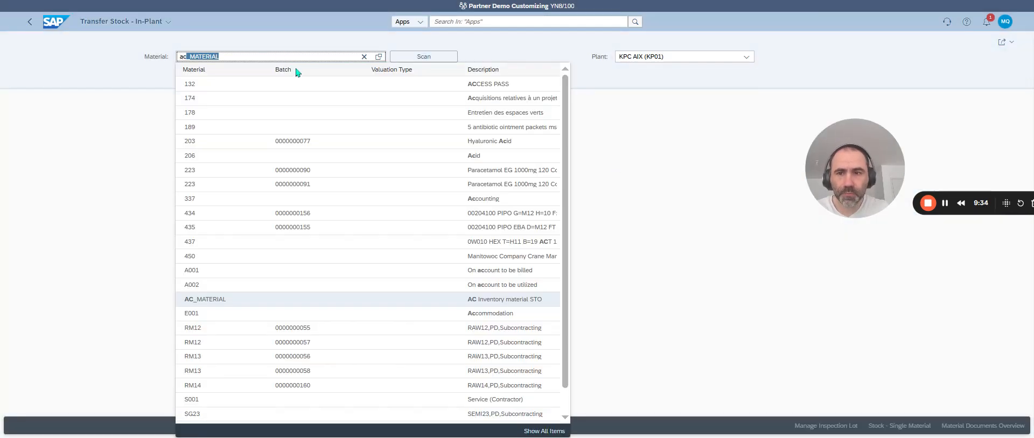
key(Return)
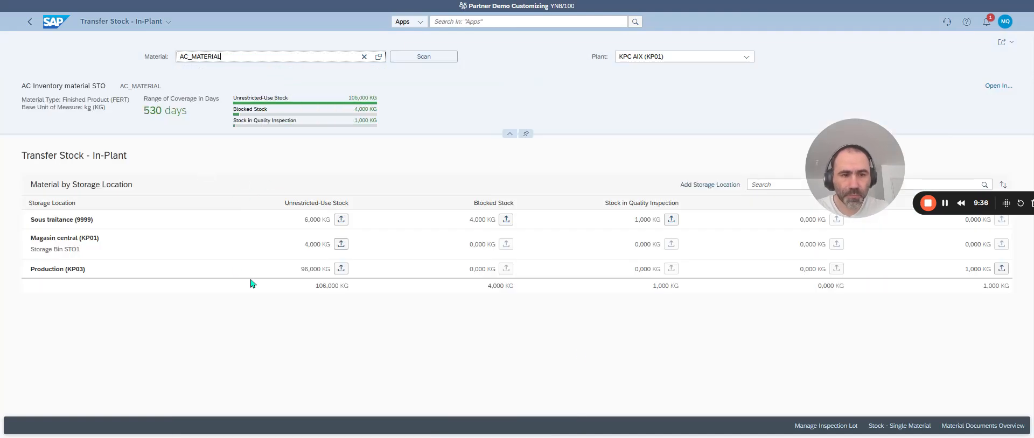
drag(855, 138, 841, 23)
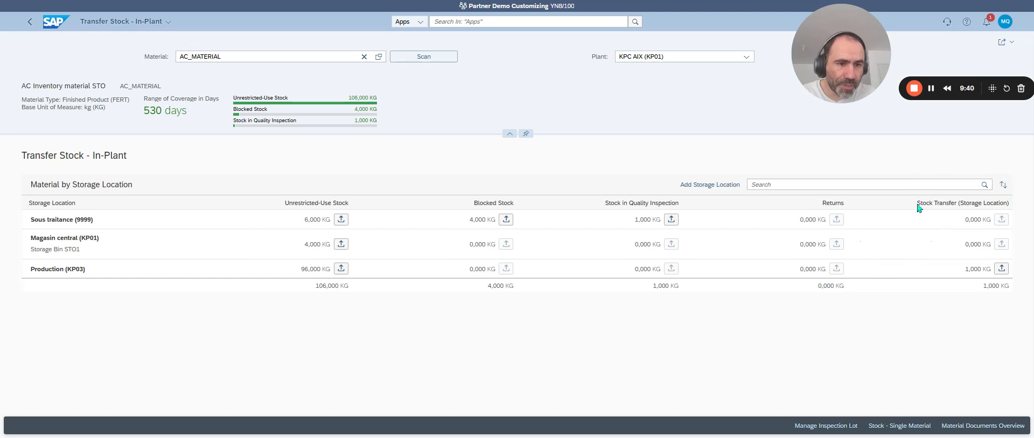
drag(917, 203, 959, 233)
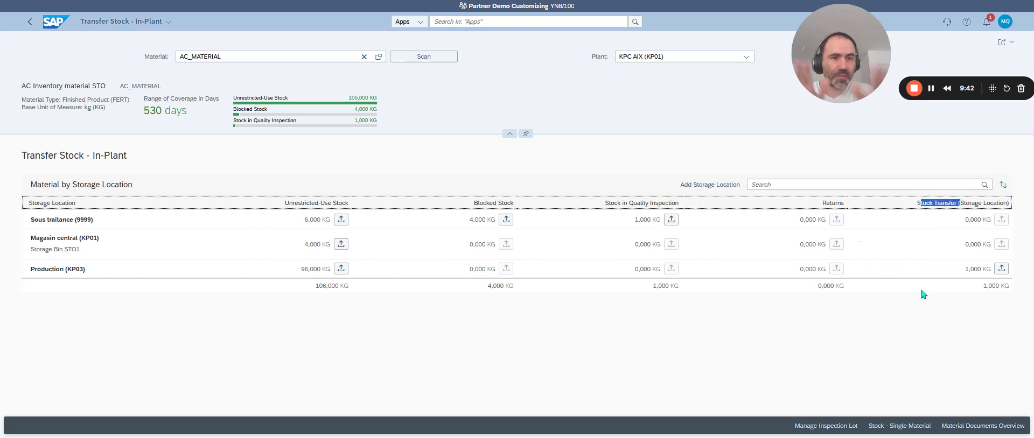